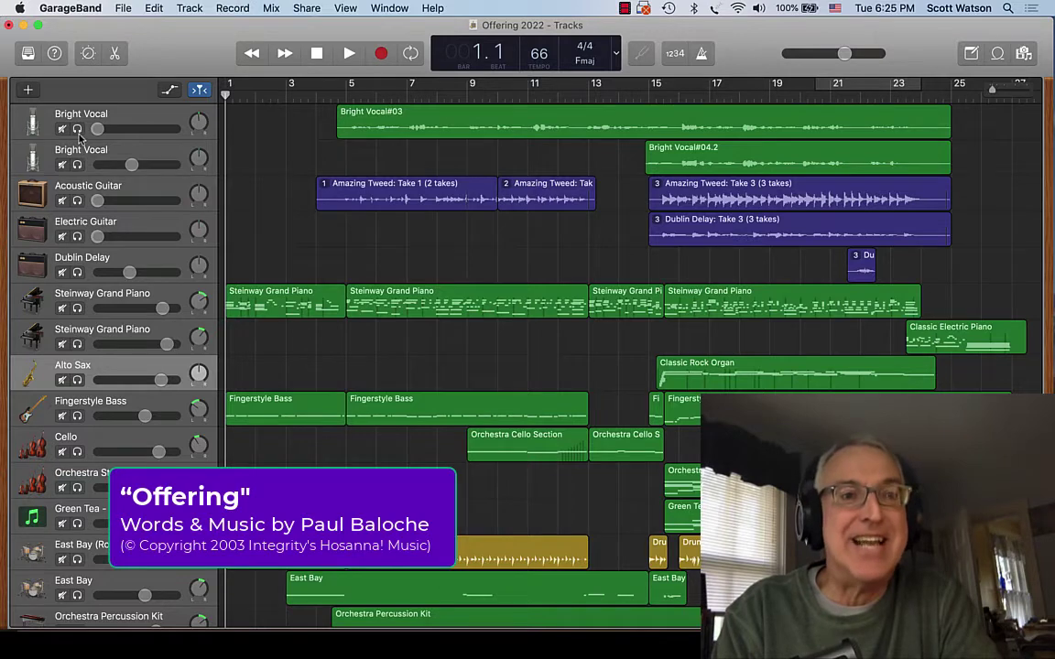
Mute the two Bright Vocal tracks and the Acoustic Guitar, Electric Guitar and Dublin Delay tracks, and play the song from bar 1
click(77, 129)
click(77, 129)
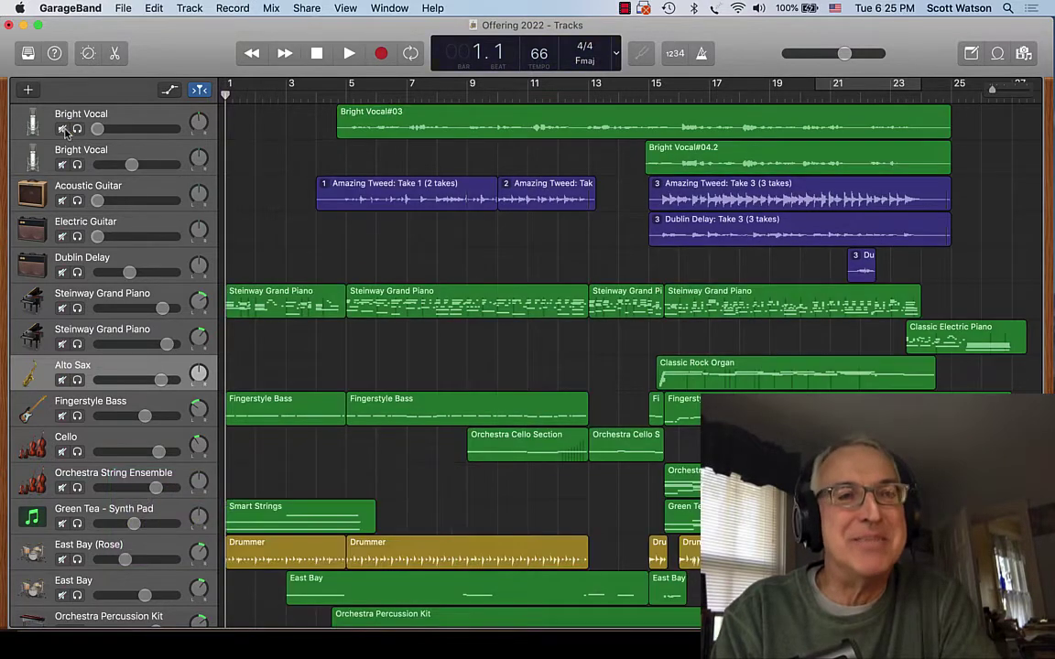
click(61, 129)
click(61, 165)
click(61, 200)
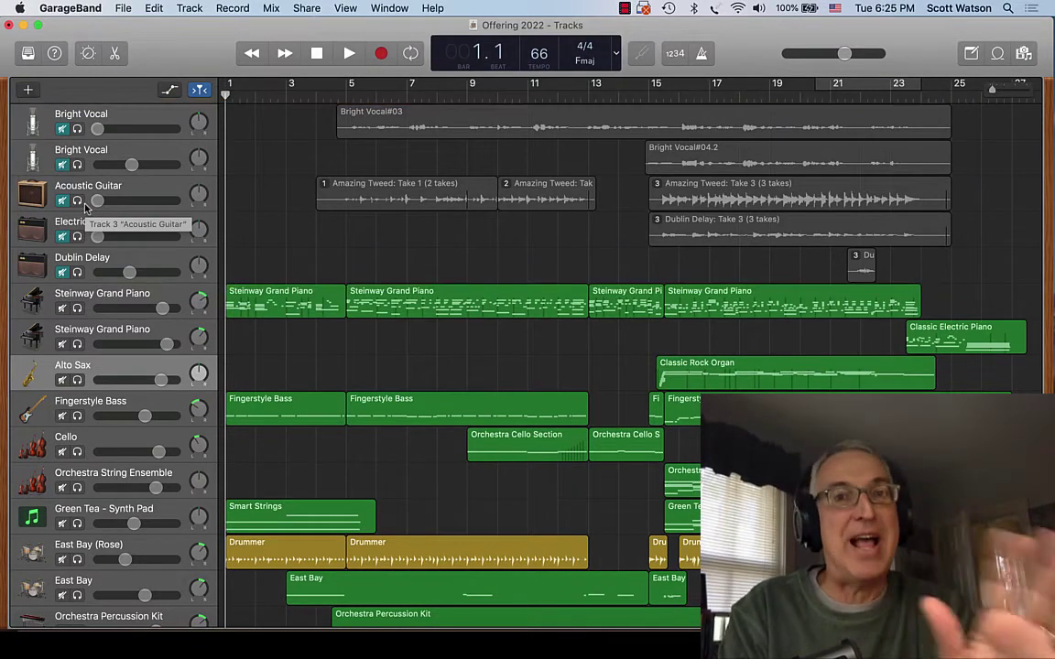
key(space)
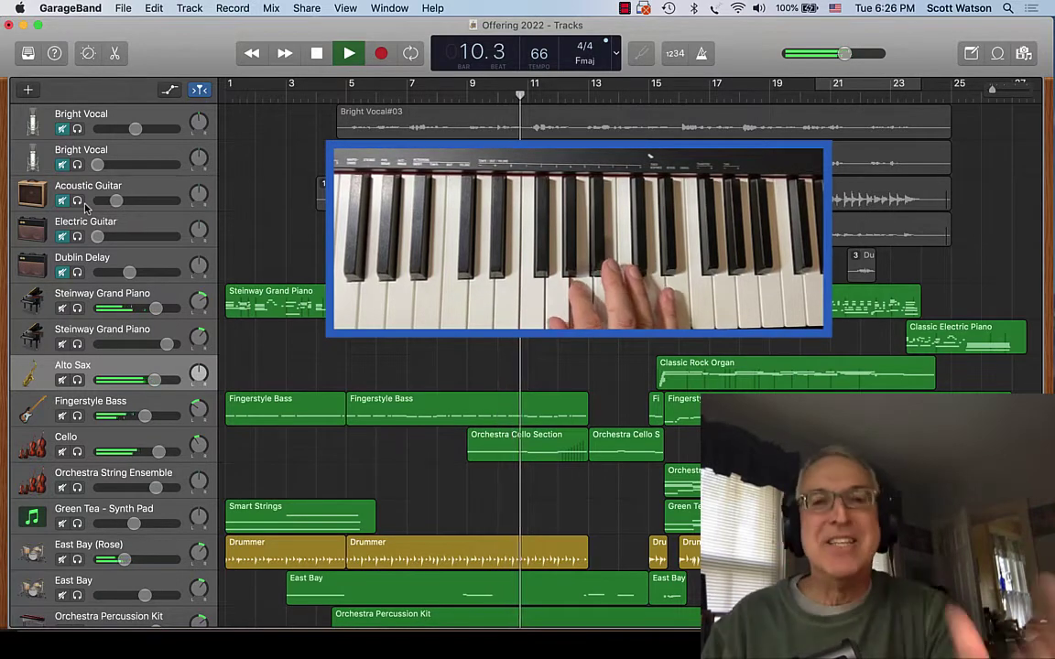
key(space)
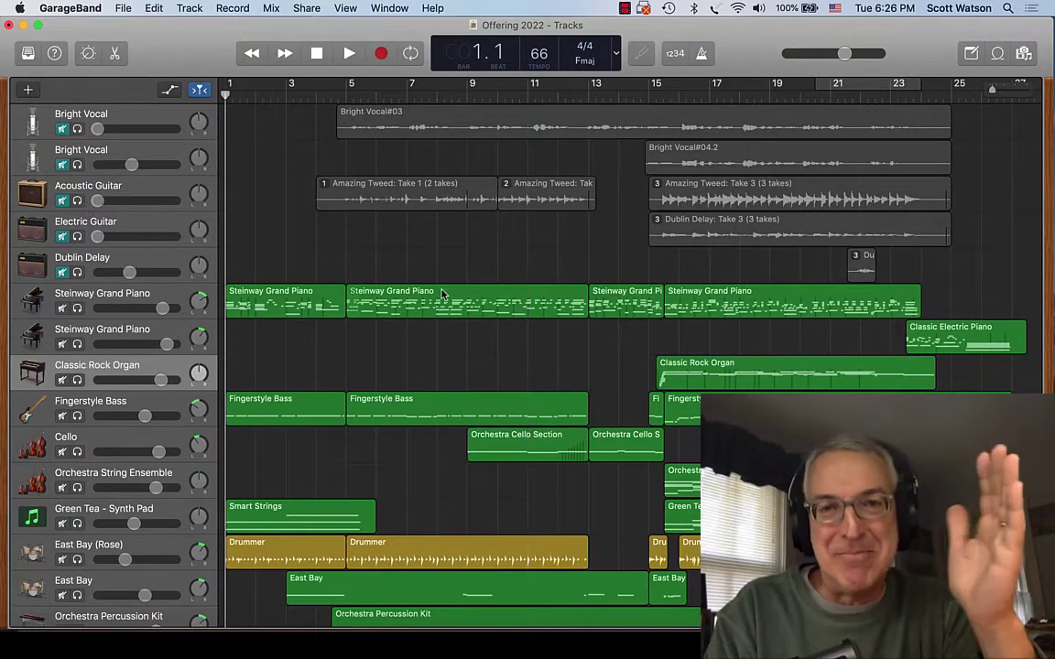
Unmute the two Bright Vocal tracks and the three guitar tracks, and play the full arrangement from bar 1
click(62, 128)
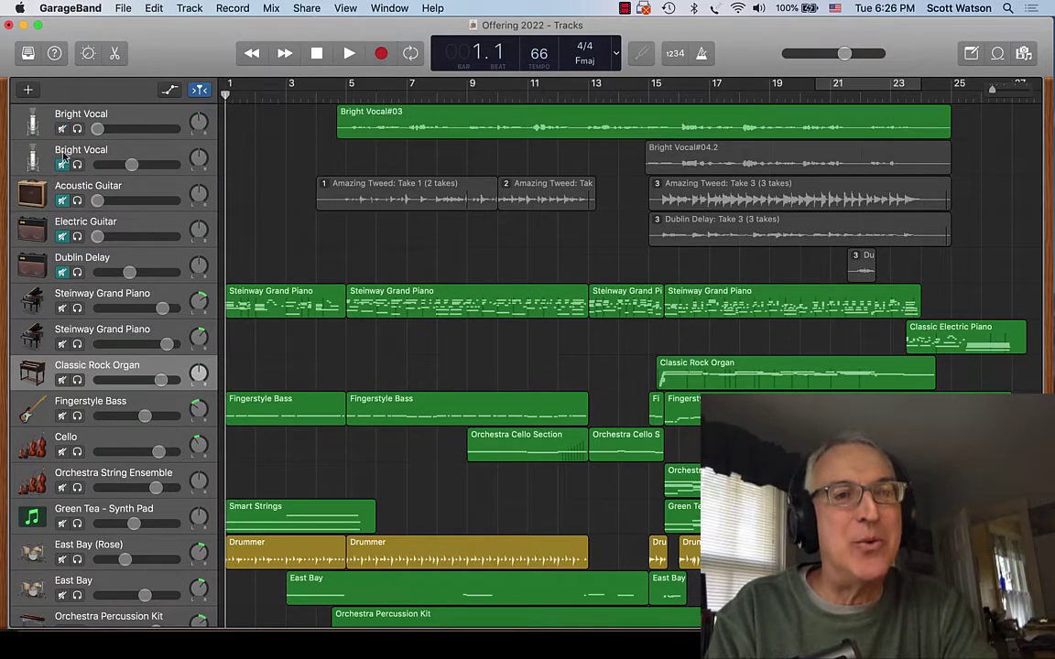
click(62, 165)
click(63, 201)
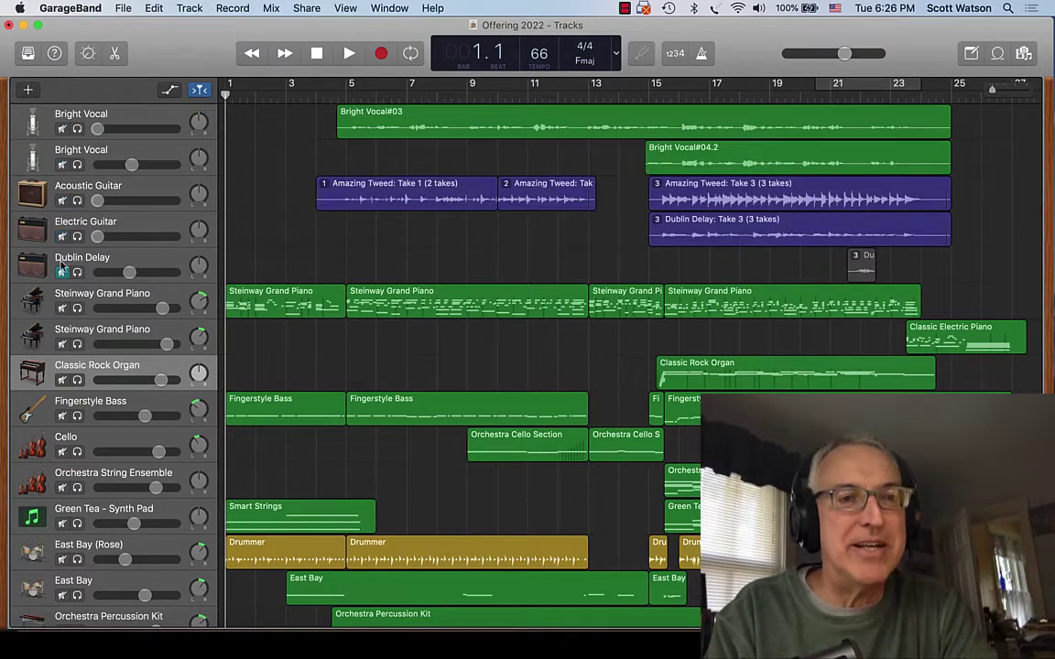
key(space)
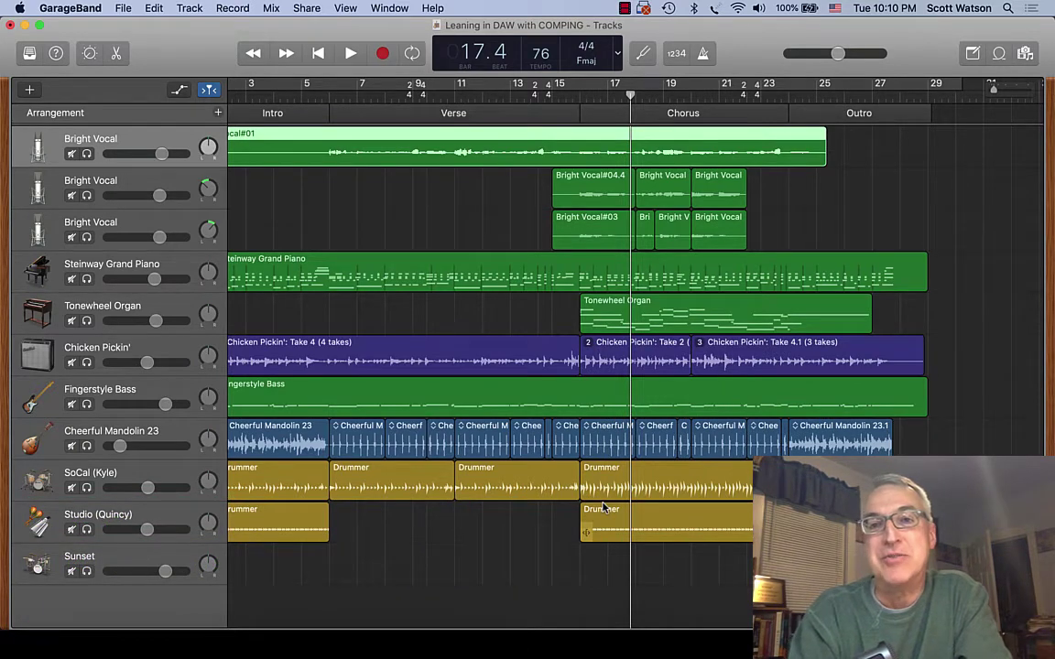
Select the Steinway Grand Piano, Tonewheel Organ and Fingerstyle Bass tracks one after another to try out their instrument sounds
scroll(615, 414, left, 2)
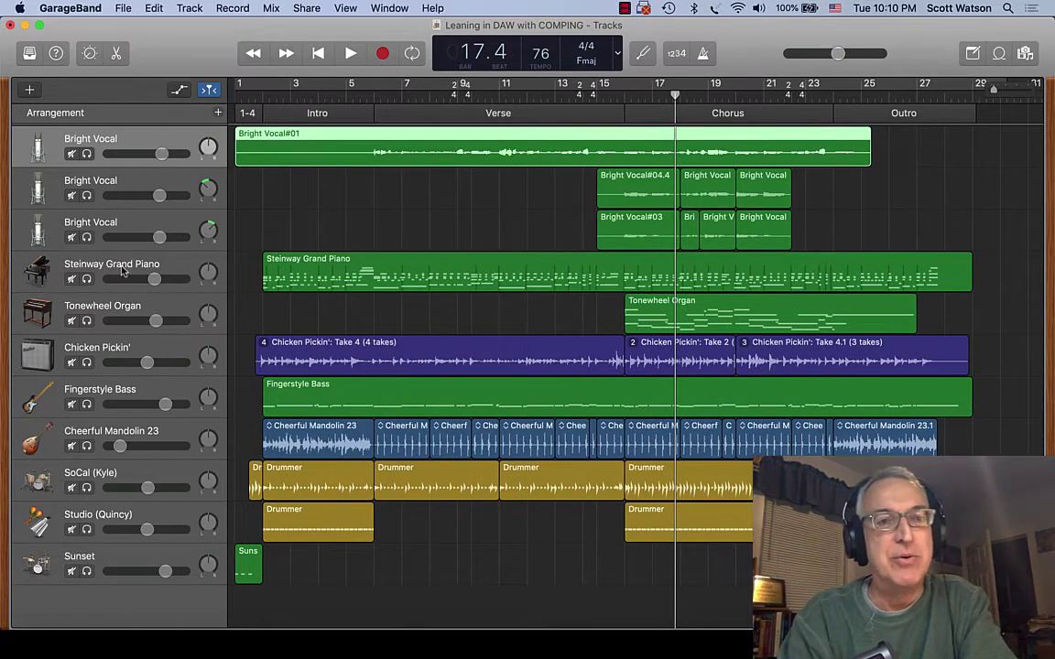
click(168, 265)
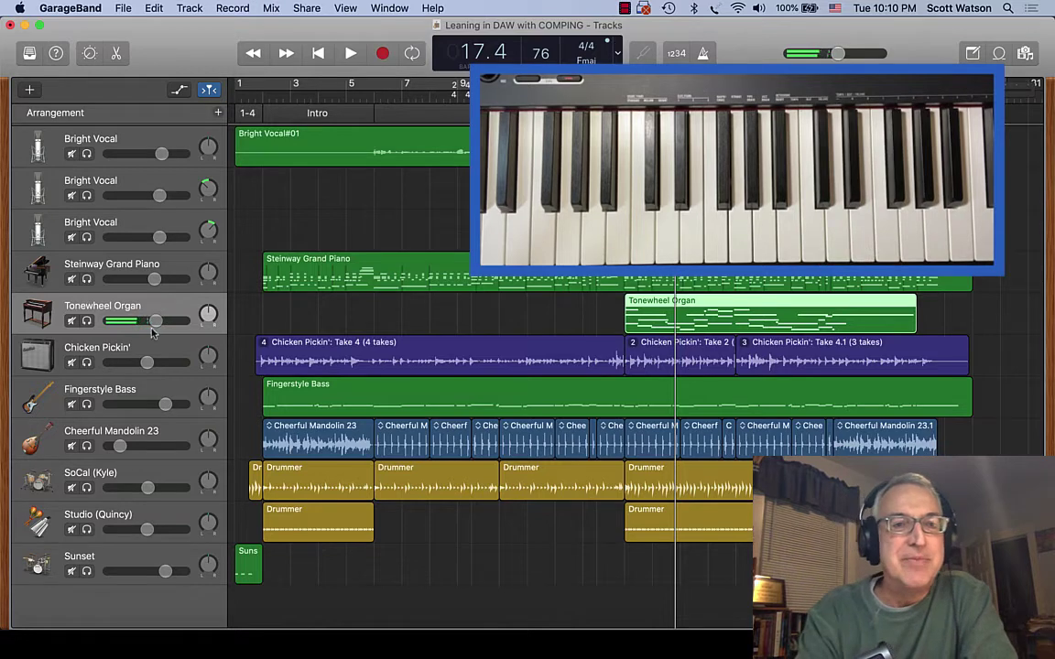
click(148, 392)
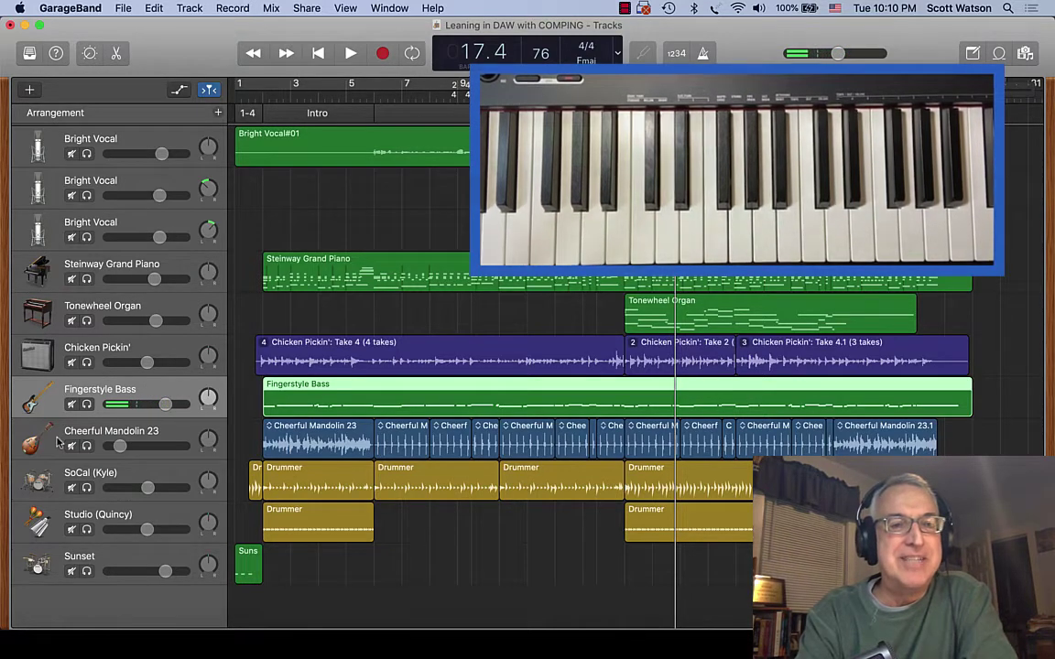
Select the Cheerful Mandolin 23 track, play the song from bar 2 and solo the mandolin to hear it alone
click(84, 436)
click(263, 95)
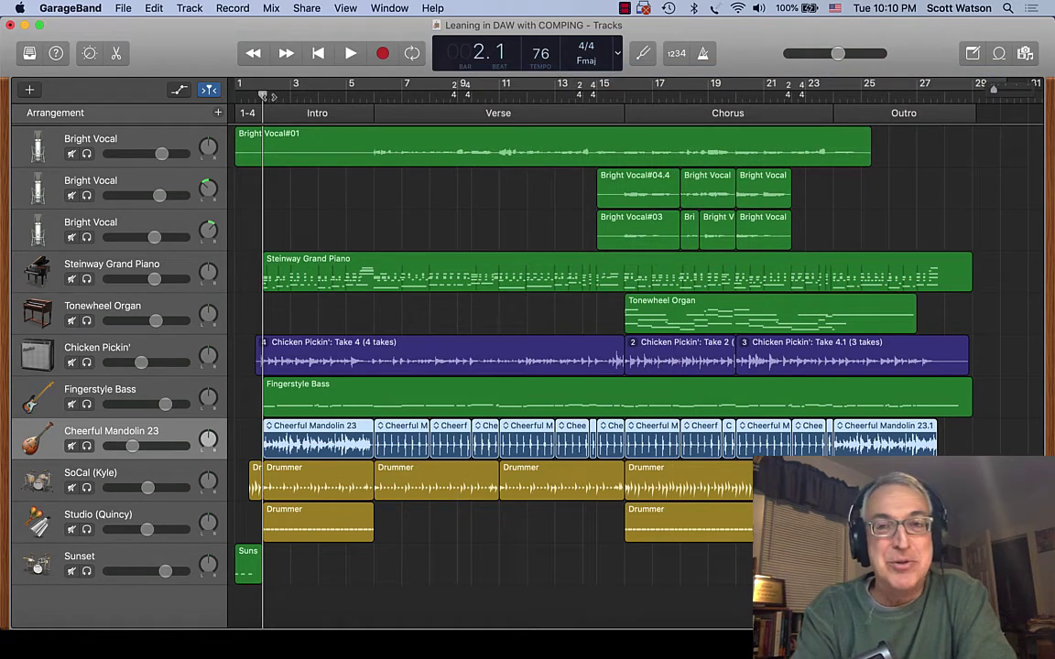
key(space)
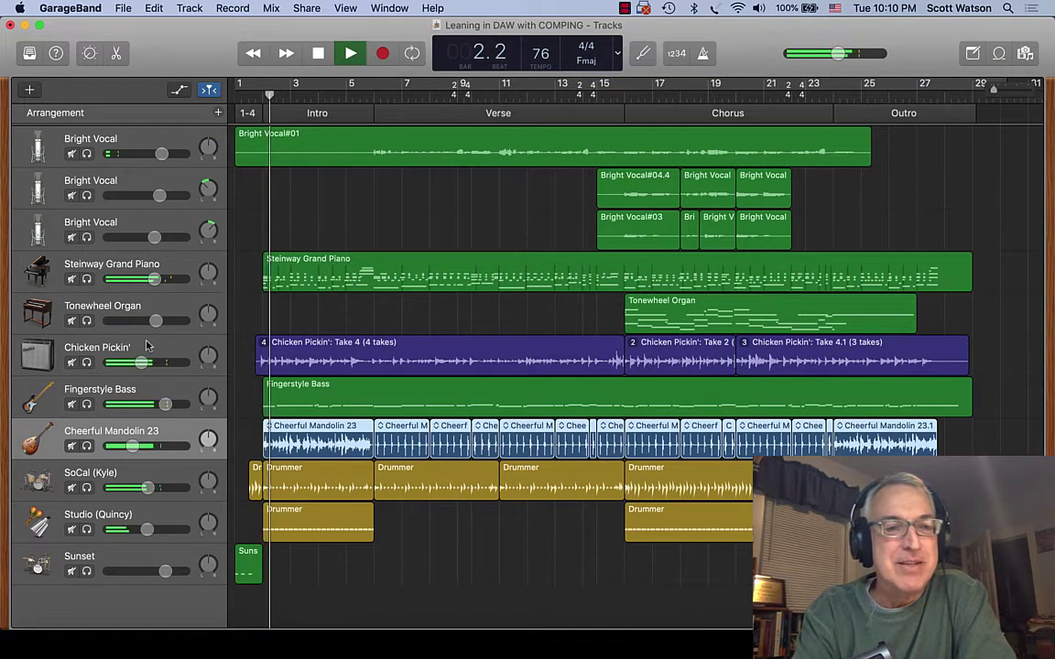
click(85, 446)
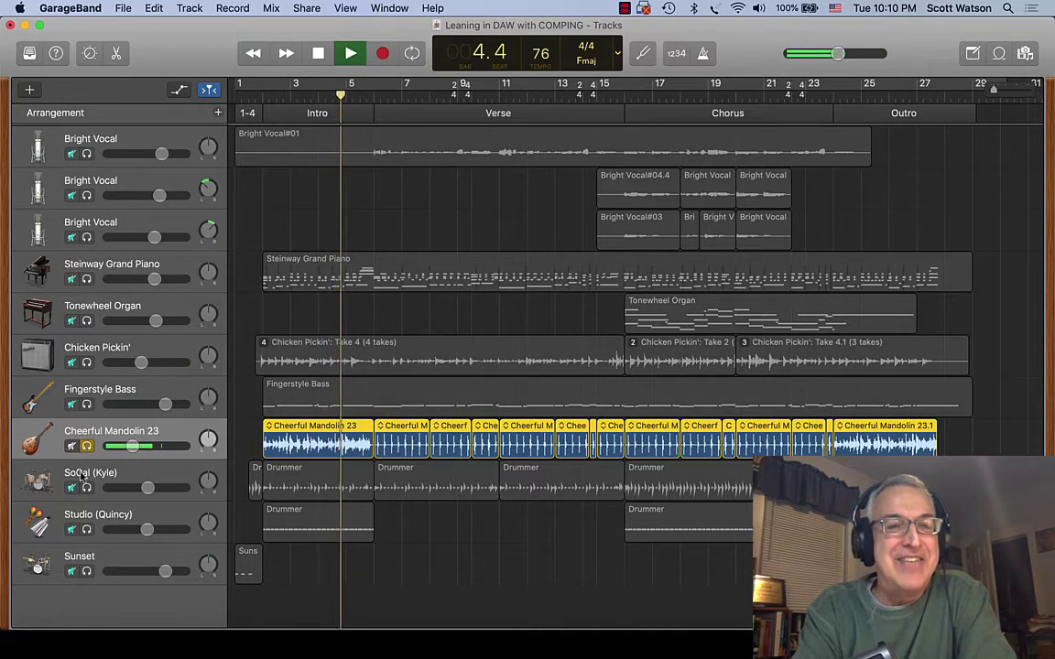
Solo the SoCal (Kyle) and Studio (Quincy) drummer tracks during playback, and release the solos to bring back the full mix
click(86, 488)
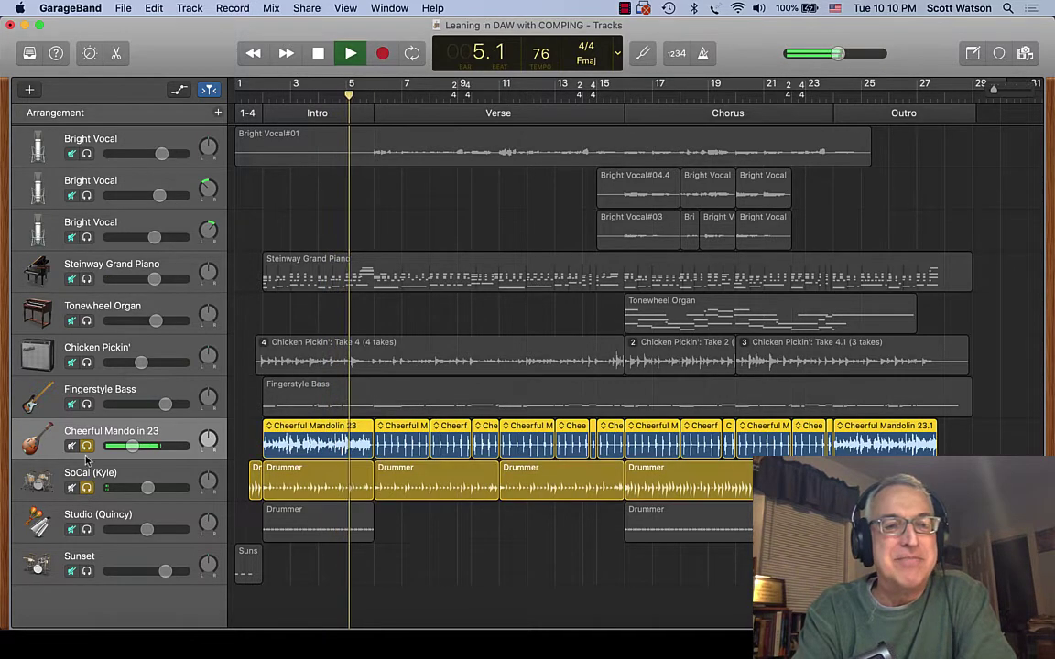
click(86, 529)
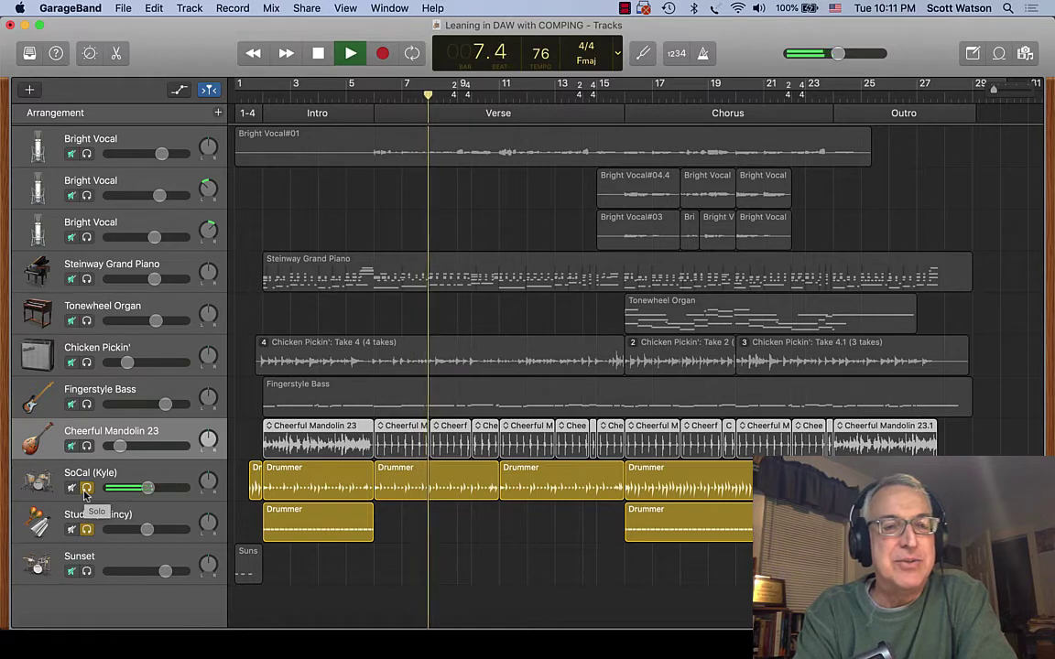
click(86, 487)
click(86, 529)
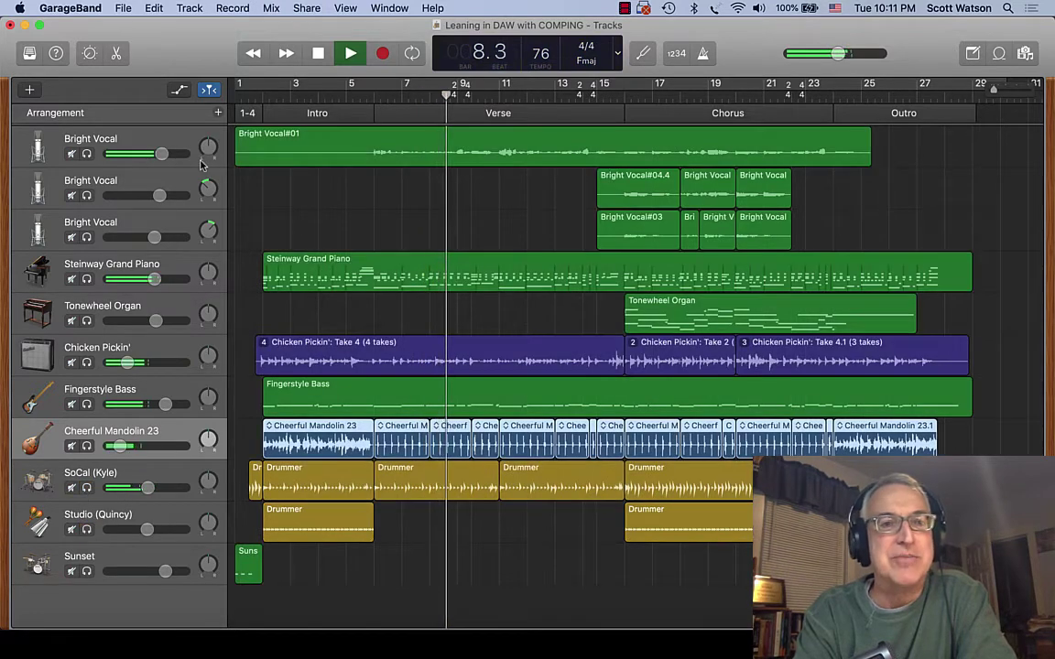
Solo the three Bright Vocal tracks one by one to hear the harmonies into the chorus, stop playback and release their solos
click(87, 154)
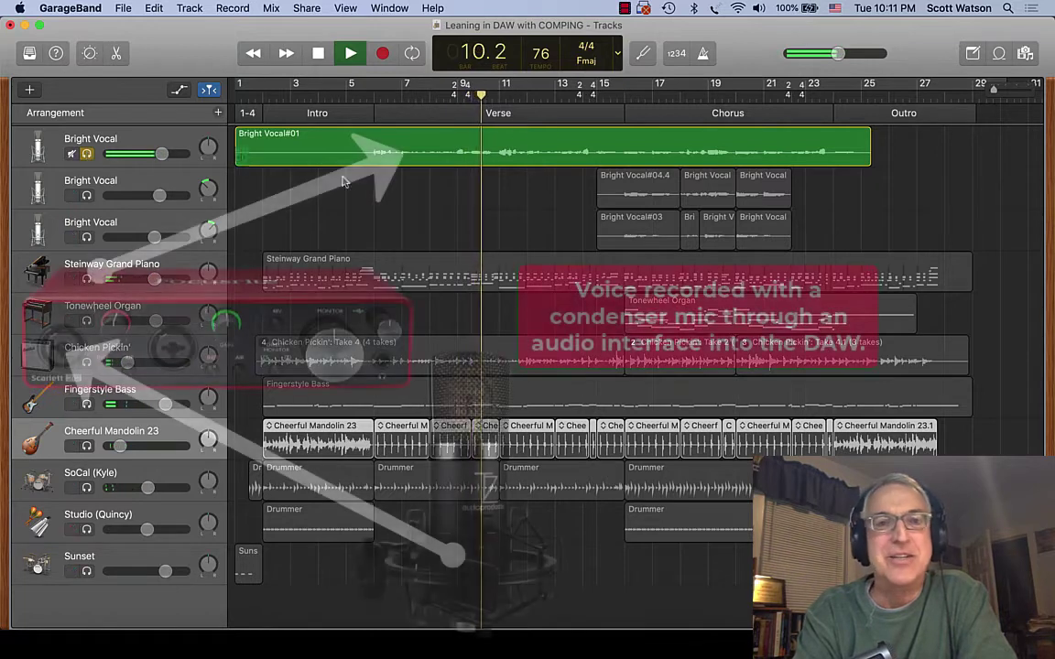
click(86, 195)
click(86, 237)
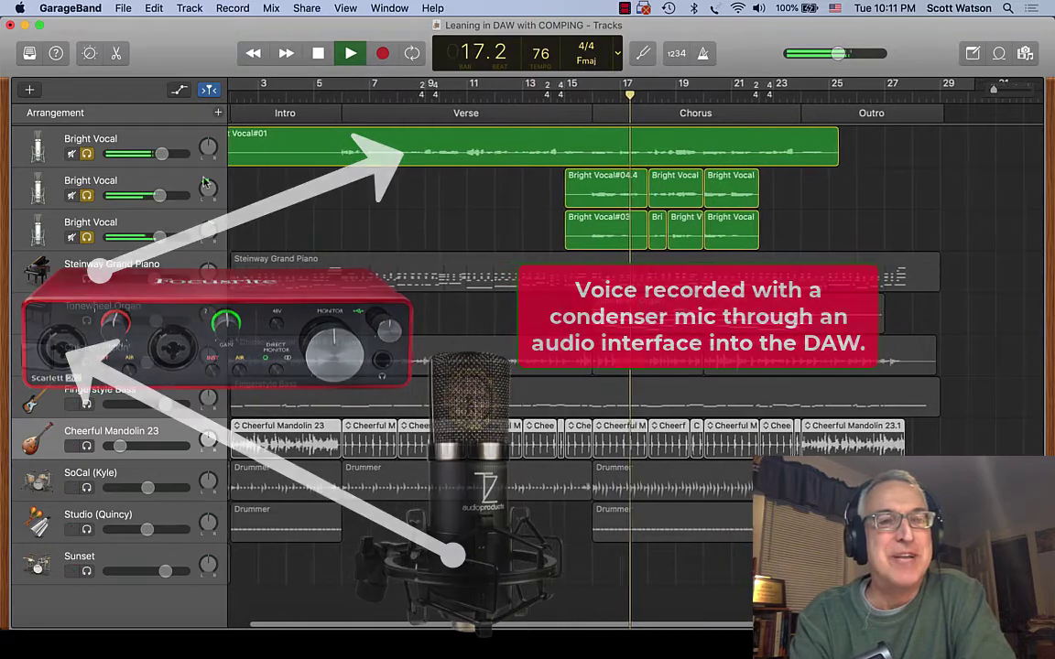
key(space)
click(86, 154)
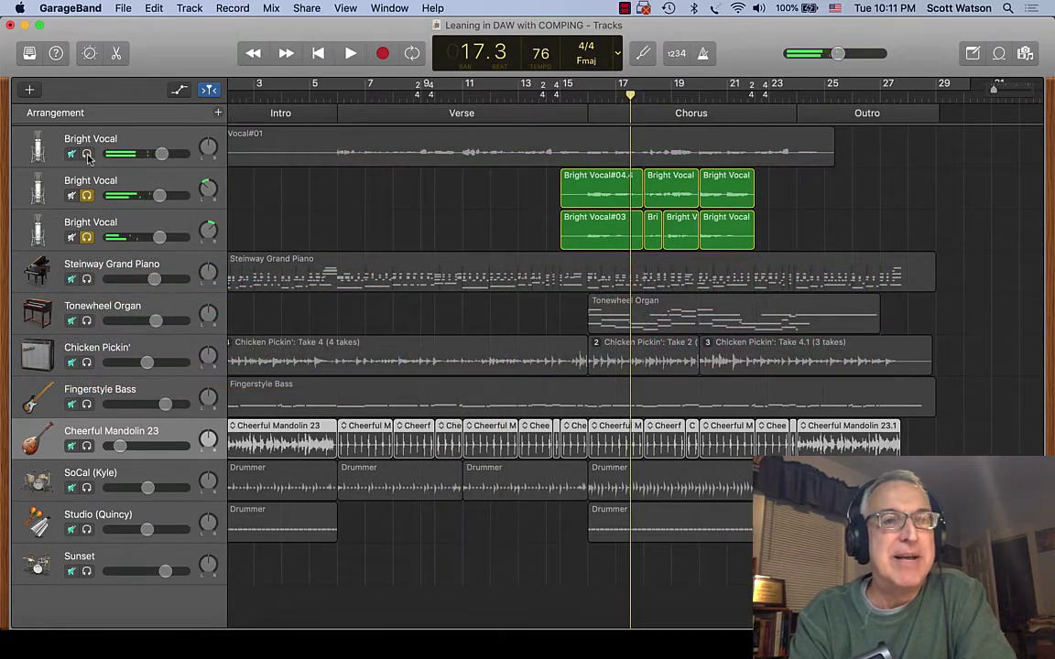
click(86, 196)
click(86, 237)
Return the playhead to bar 2, solo the Chicken Pickin' guitar track and play it alone
scroll(212, 252, left, 2)
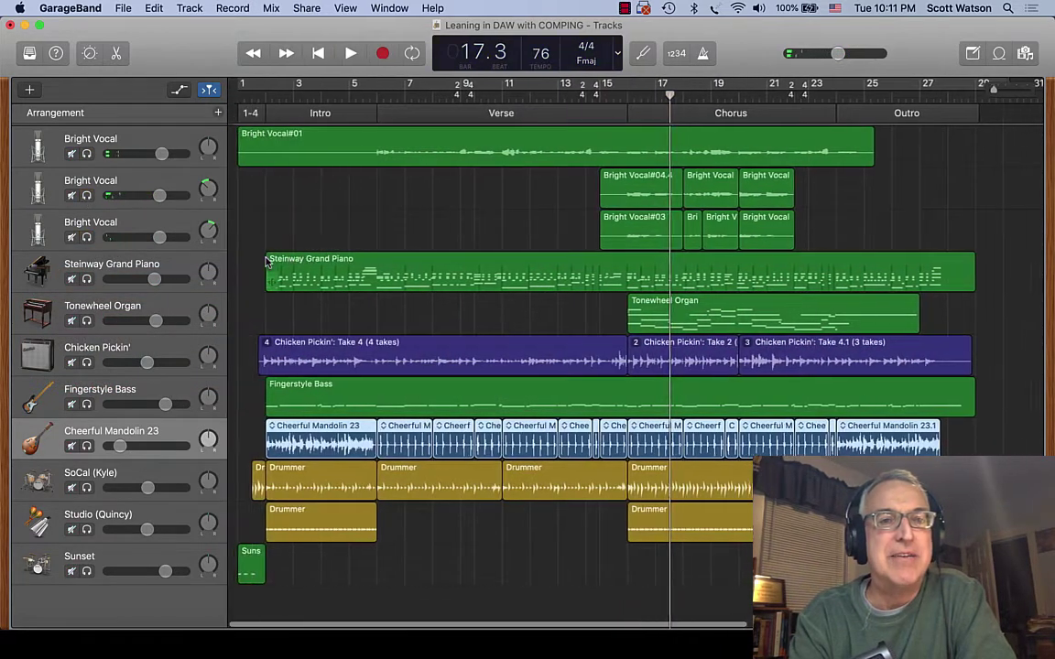
click(263, 95)
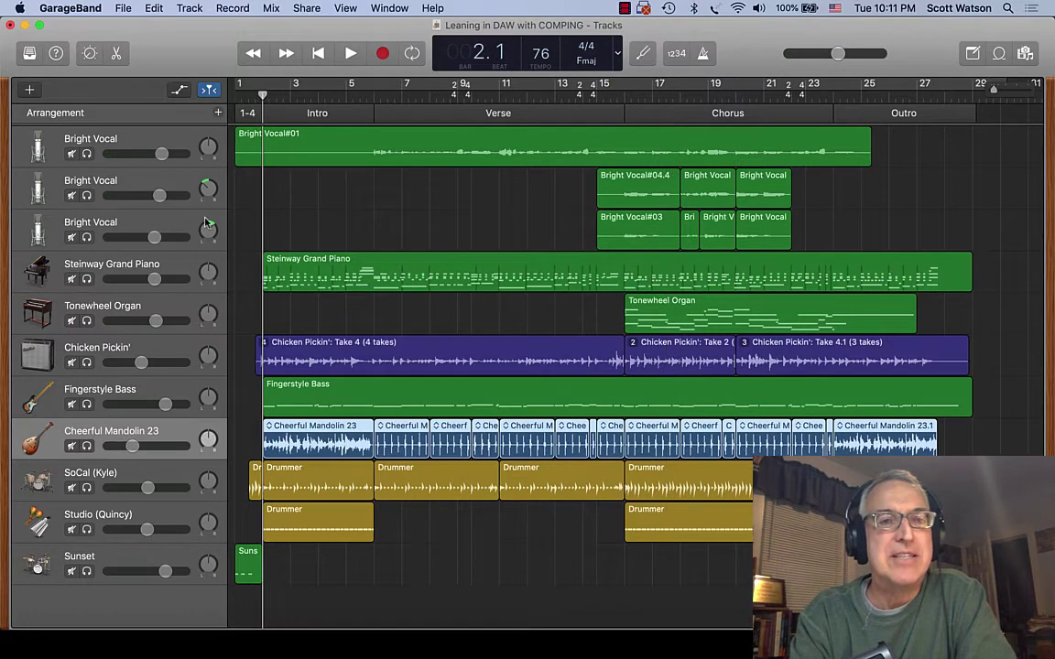
click(86, 363)
key(space)
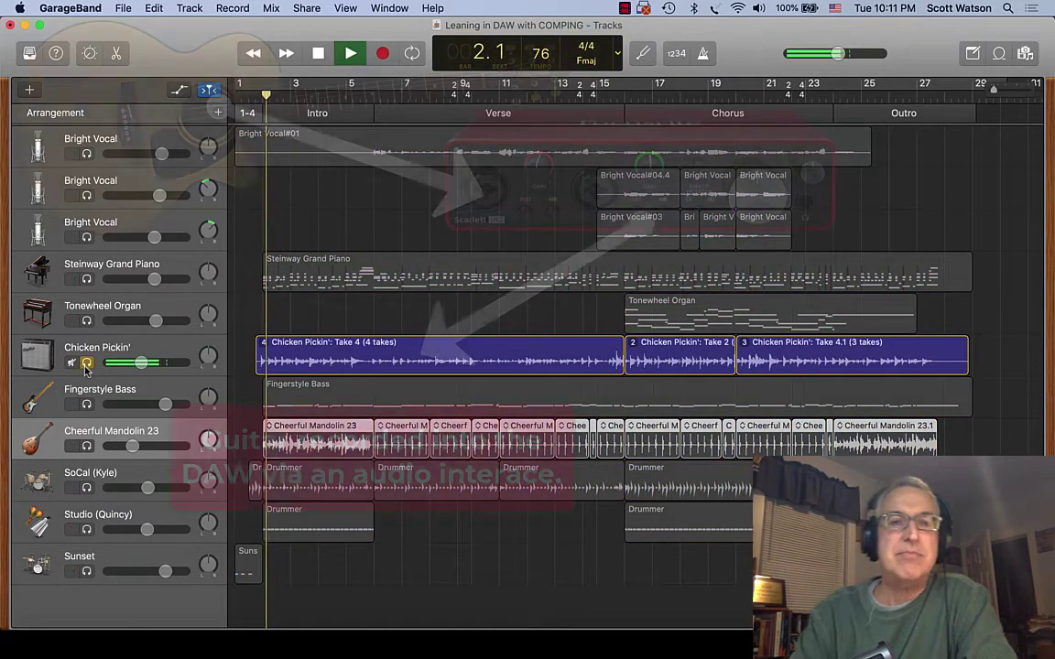